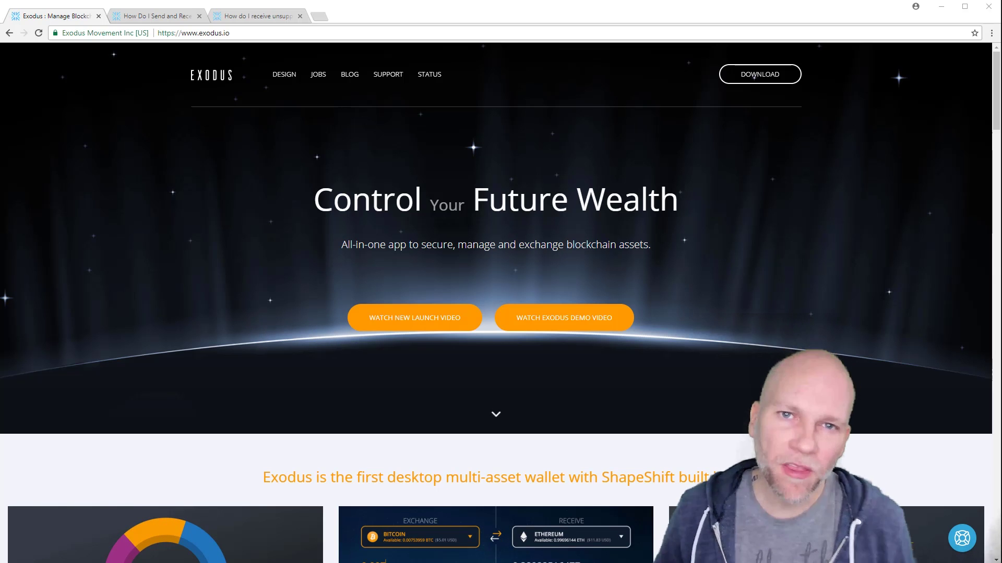
Bring the Exodus wallet window in front of the Chrome browser.
key(alt+Tab)
Move the Exodus window down and right, and open the exodus.io Download page.
drag(405, 99, 483, 203)
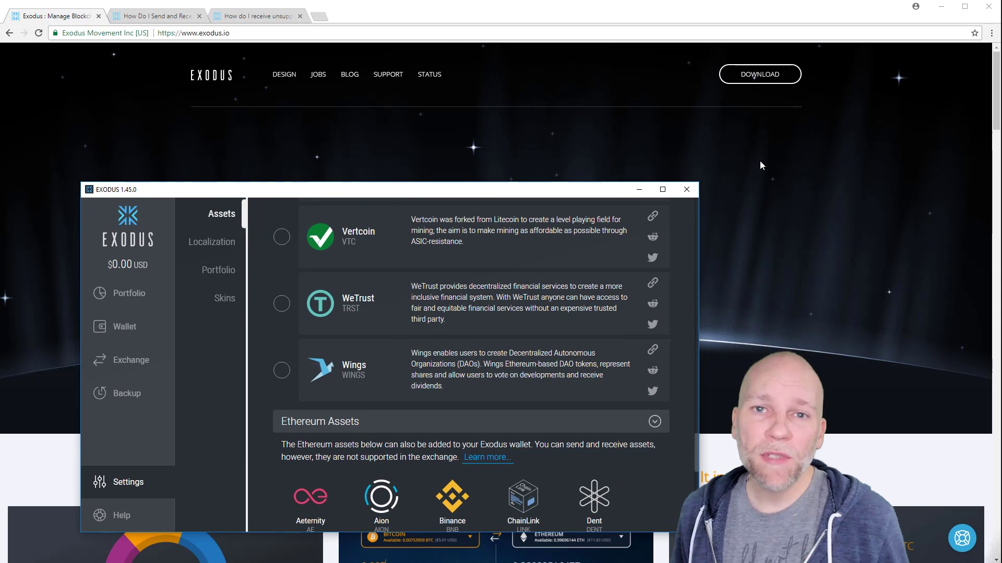
click(759, 74)
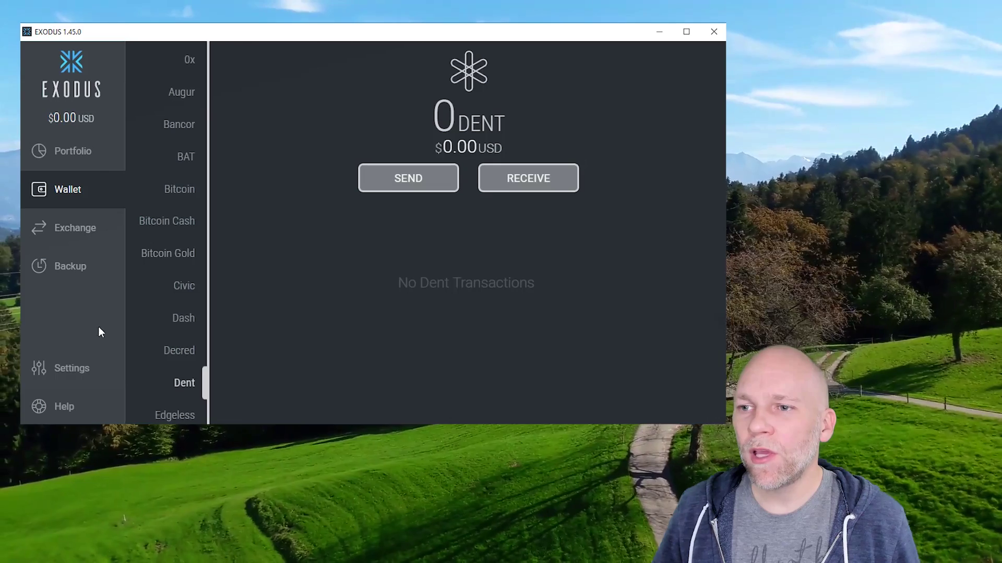
Open Settings > Assets and browse the Ethereum Assets token grid, where only Dent is enabled.
click(72, 368)
scroll(469, 246, down, 20)
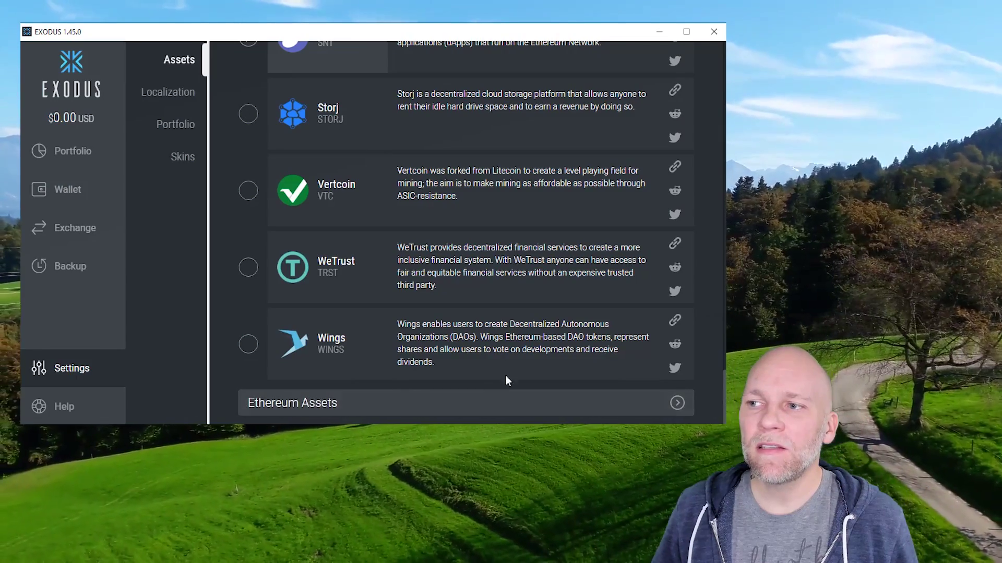
scroll(565, 350, up, 3)
scroll(565, 345, down, 3)
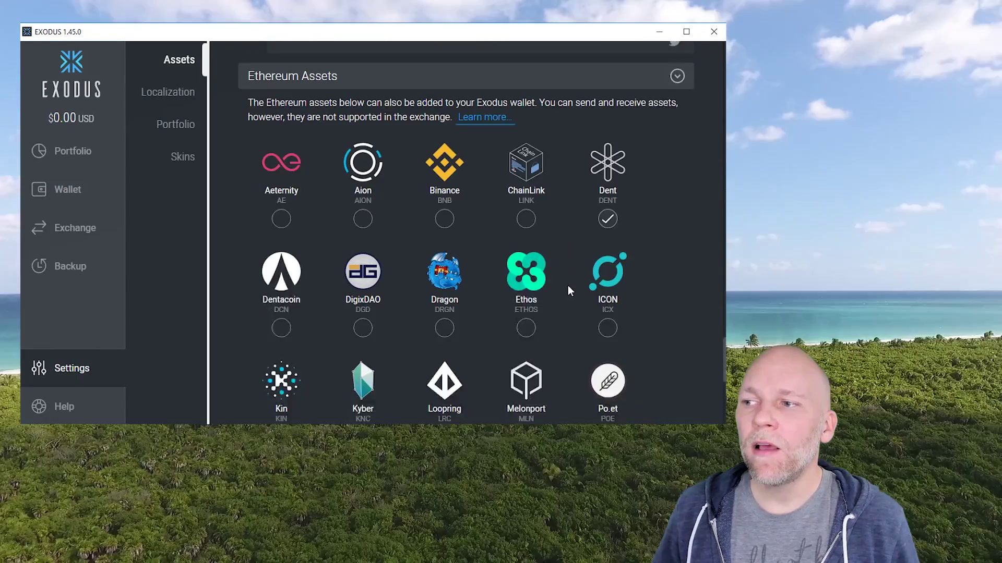
scroll(568, 286, down, 5)
scroll(568, 285, down, 3)
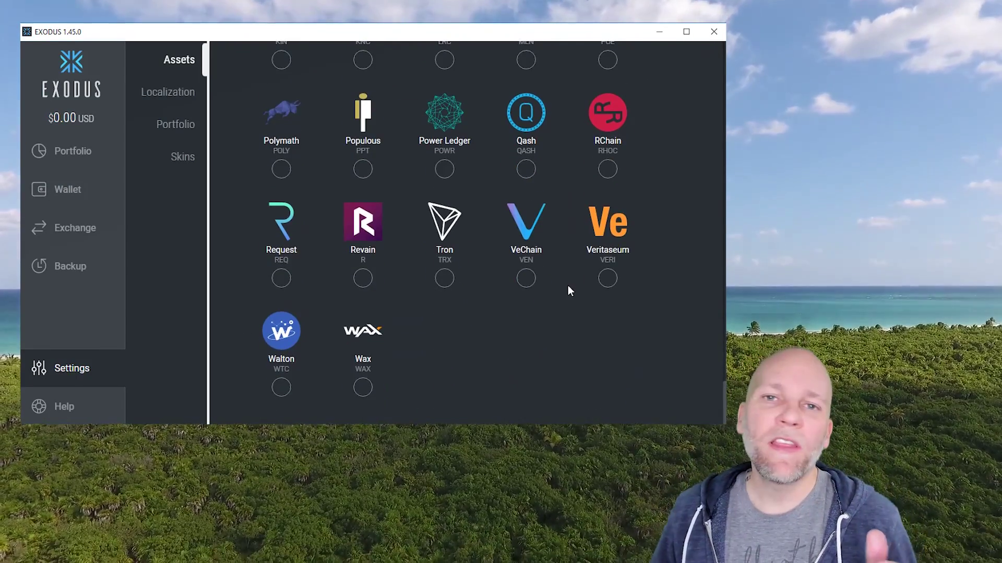
scroll(567, 286, up, 1)
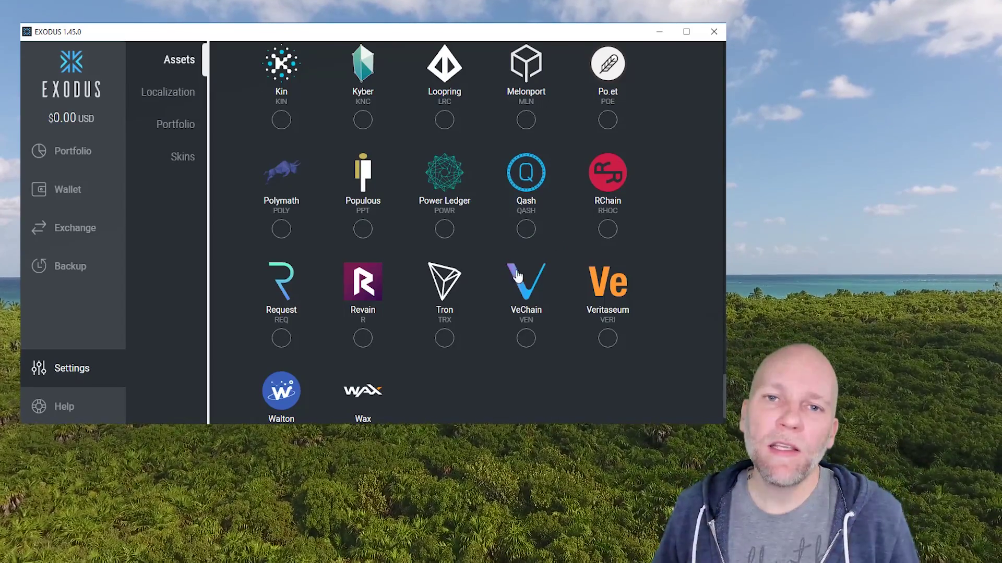
scroll(566, 283, up, 8)
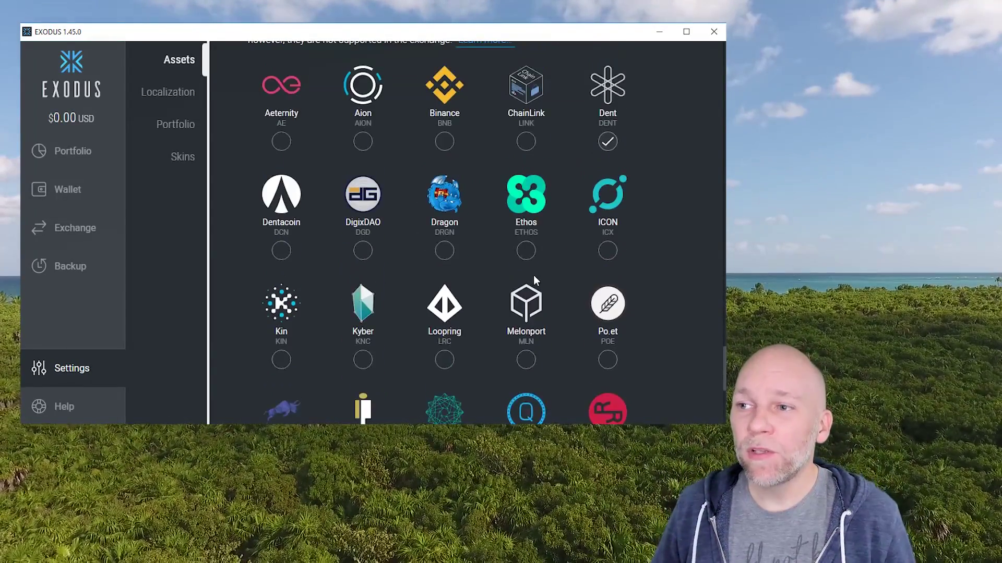
scroll(577, 268, down, 3)
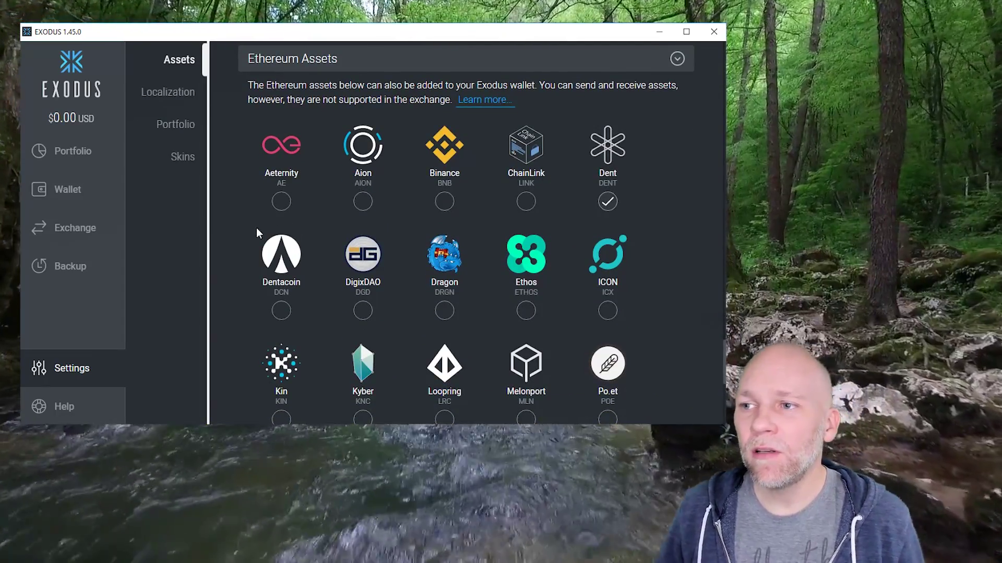
scroll(572, 207, down, 3)
scroll(398, 227, down, 2)
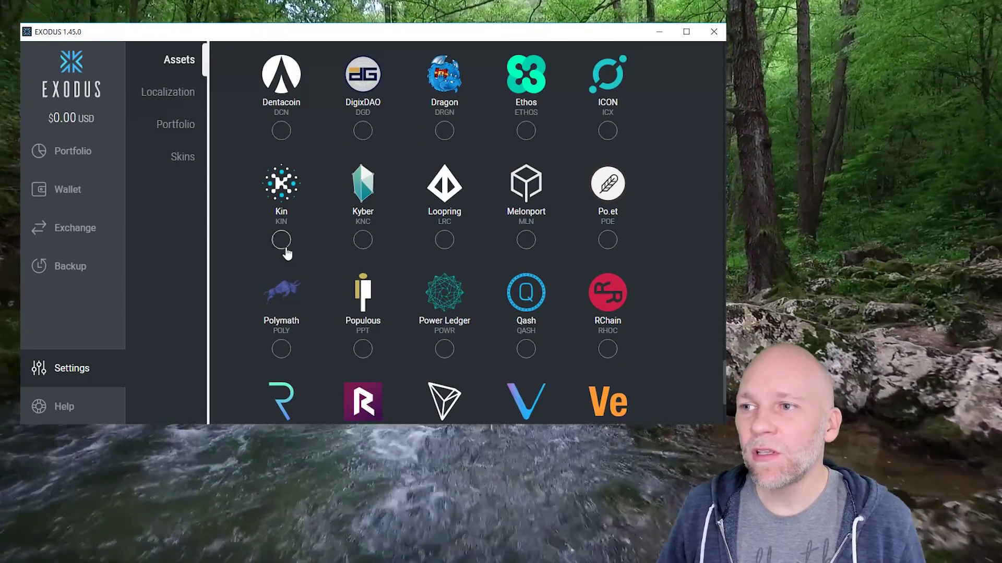
scroll(381, 235, down, 2)
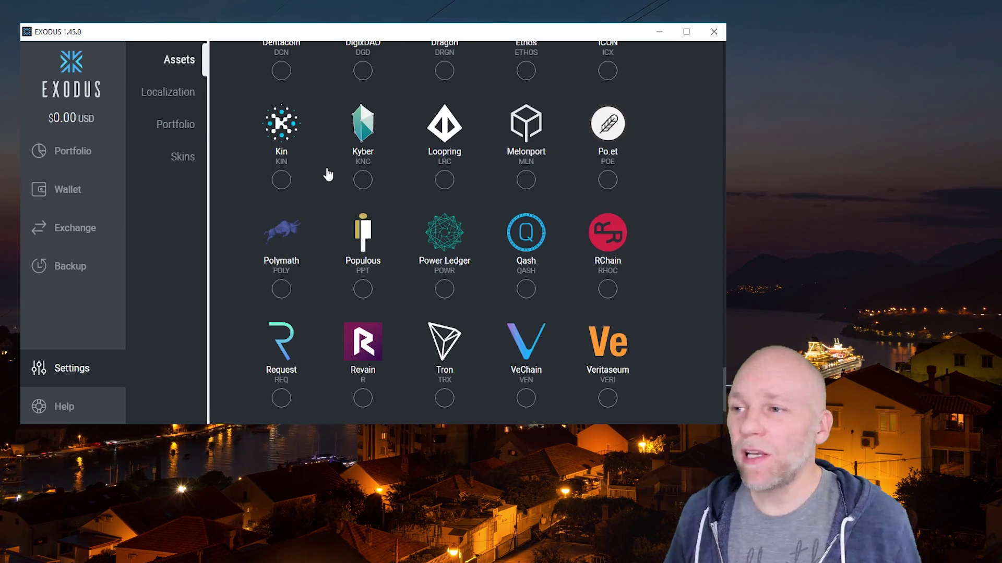
scroll(504, 233, down, 1)
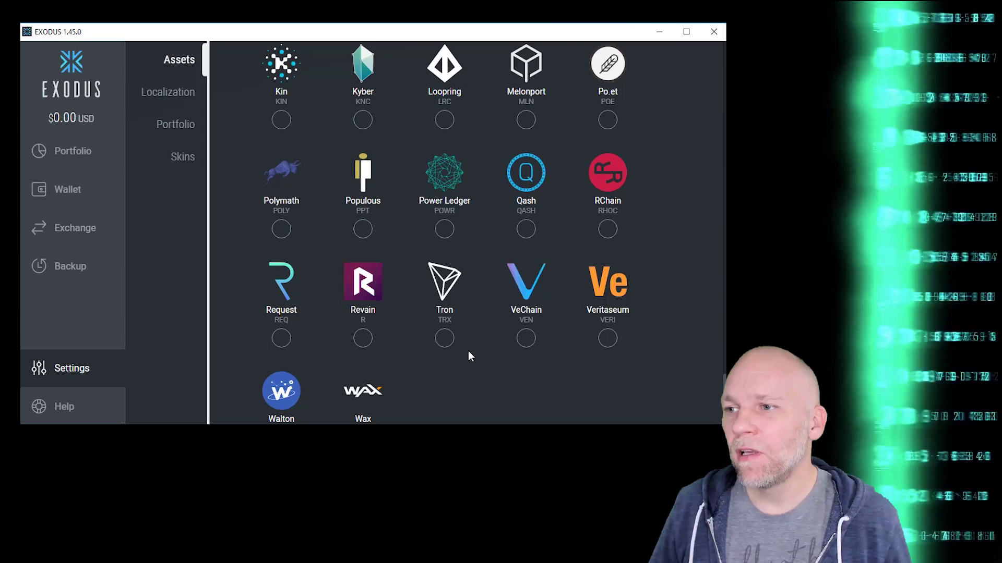
scroll(454, 320, down, 1)
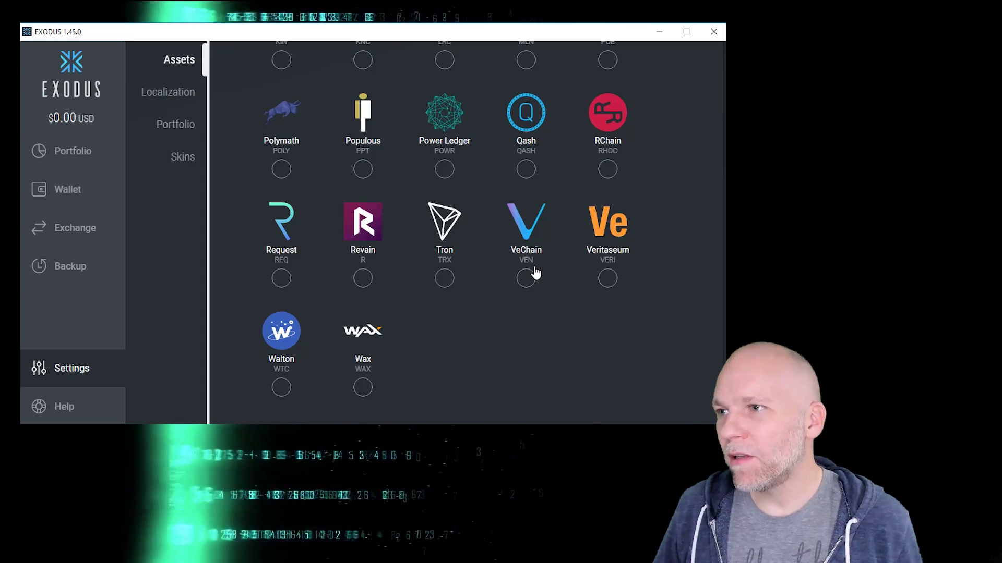
scroll(501, 307, up, 10)
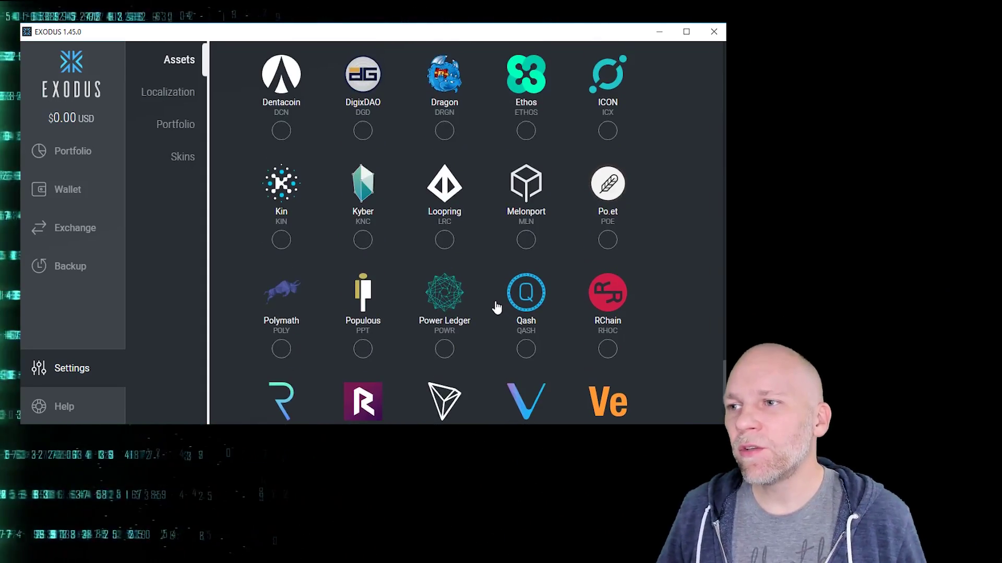
scroll(462, 303, down, 3)
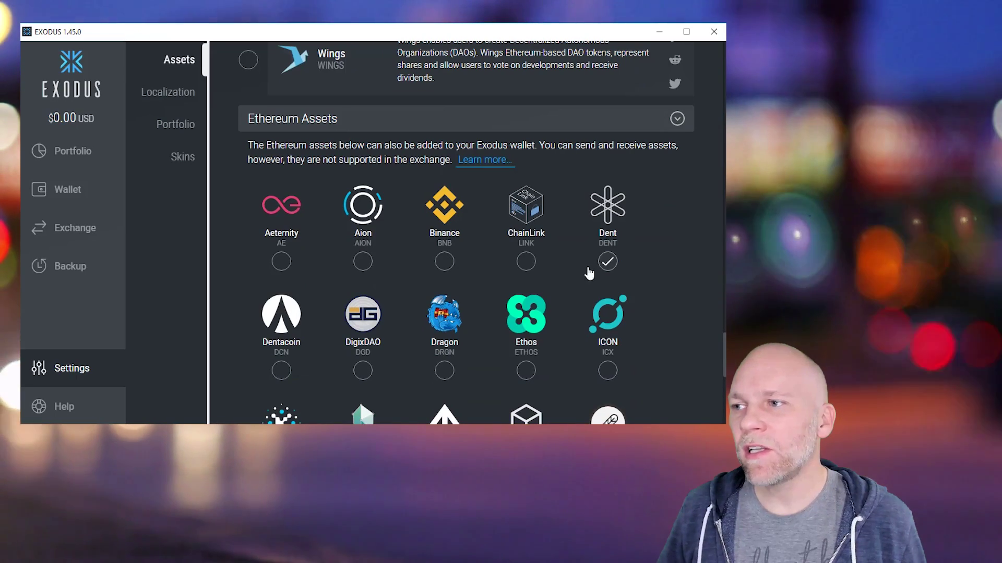
scroll(655, 258, down, 2)
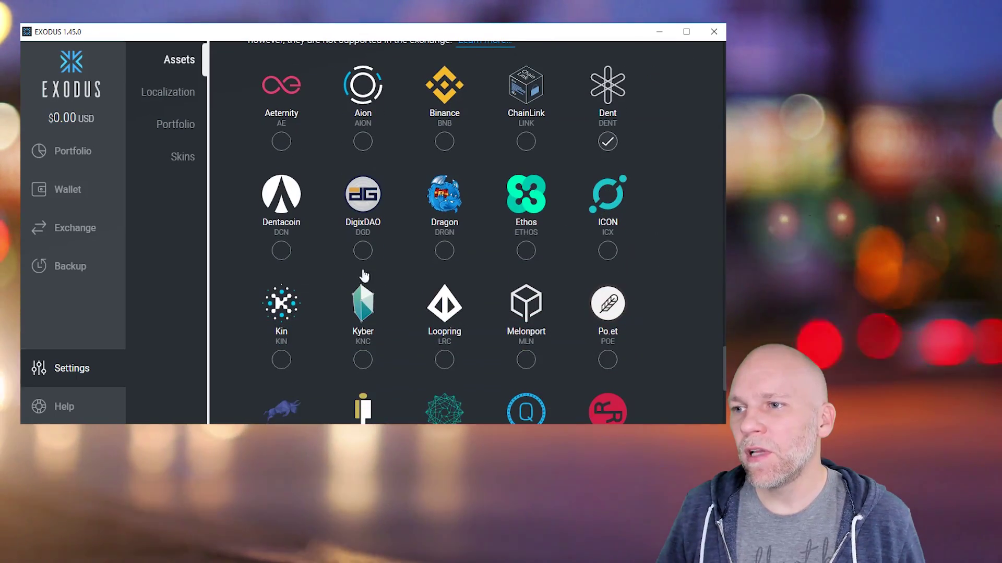
Tick Kin under Ethereum Assets, then open the Kin wallet showing 0 KIN ($0.00).
click(281, 360)
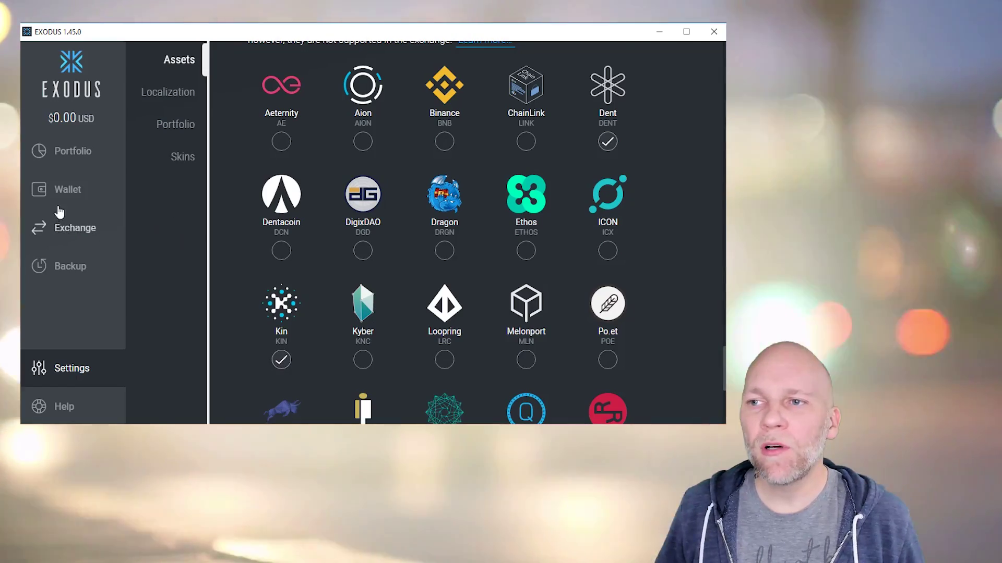
click(93, 196)
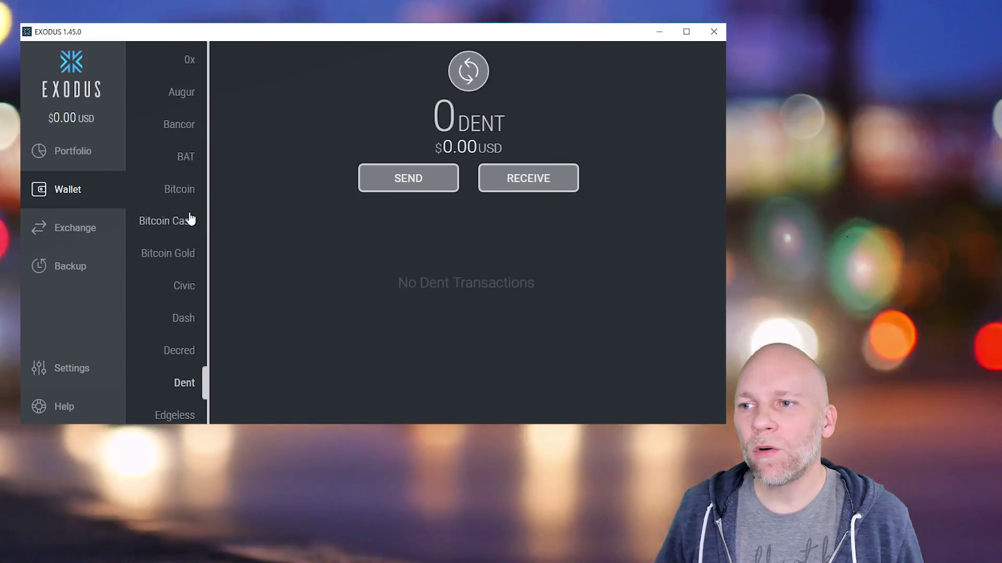
scroll(165, 250, down, 3)
scroll(190, 226, down, 3)
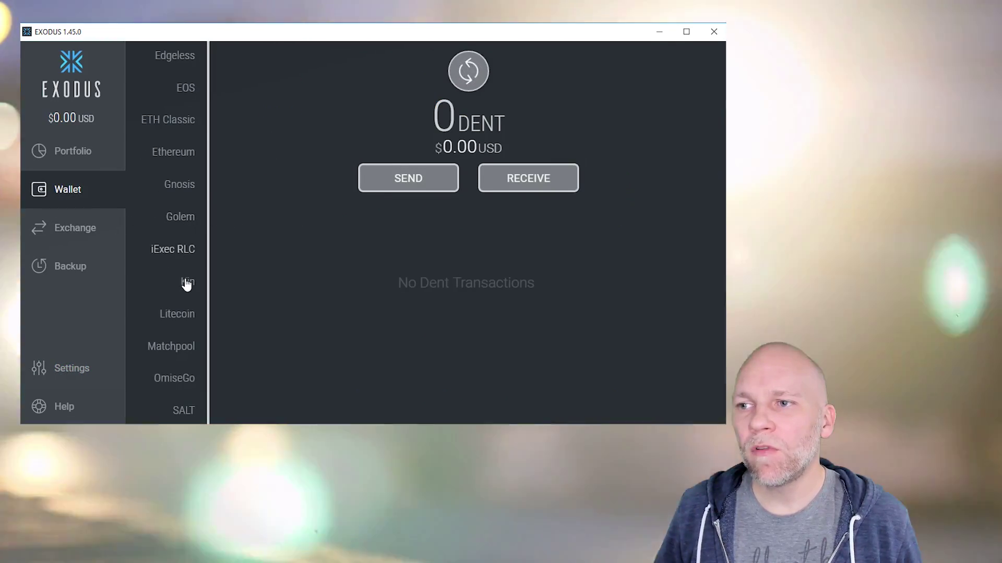
click(186, 282)
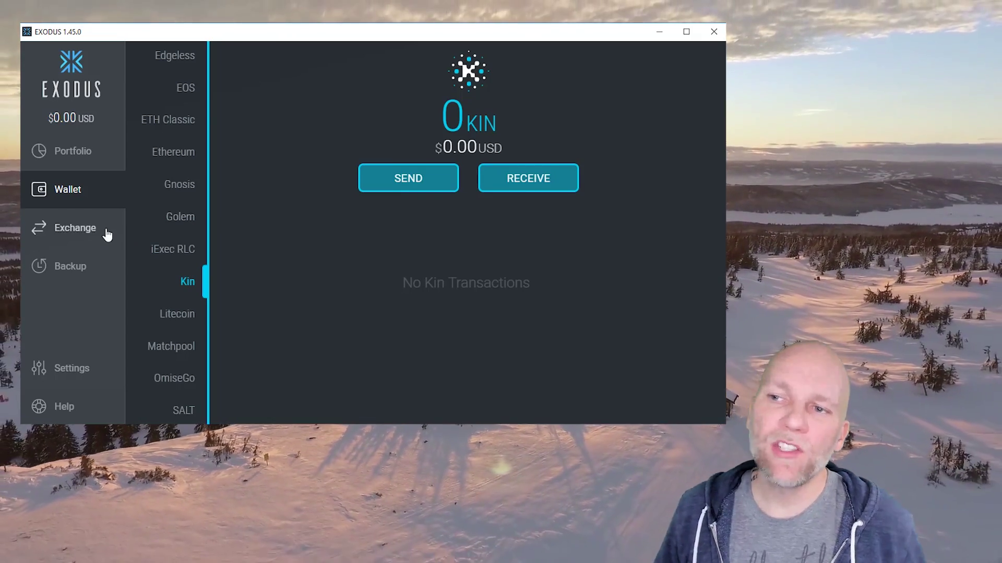
click(74, 239)
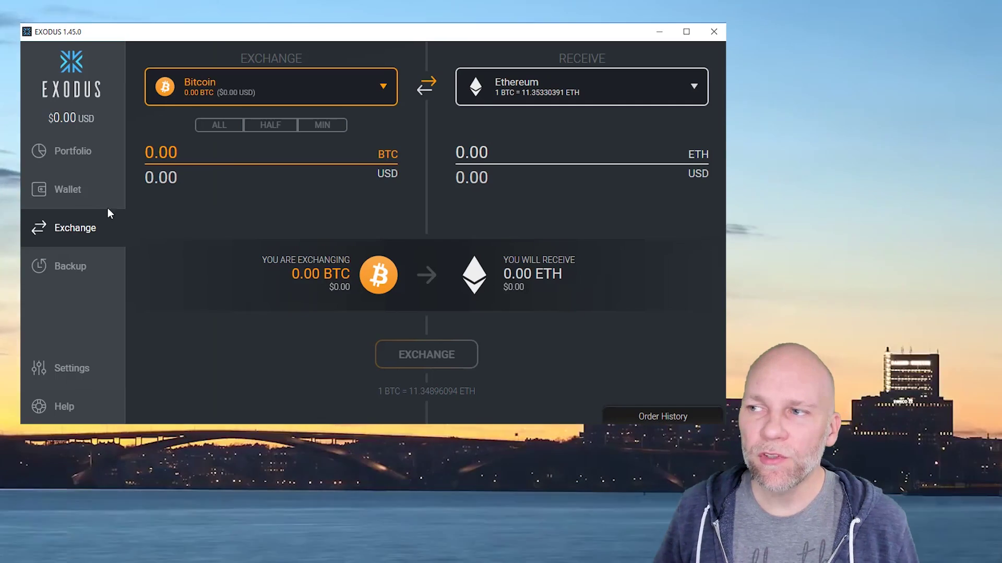
click(70, 191)
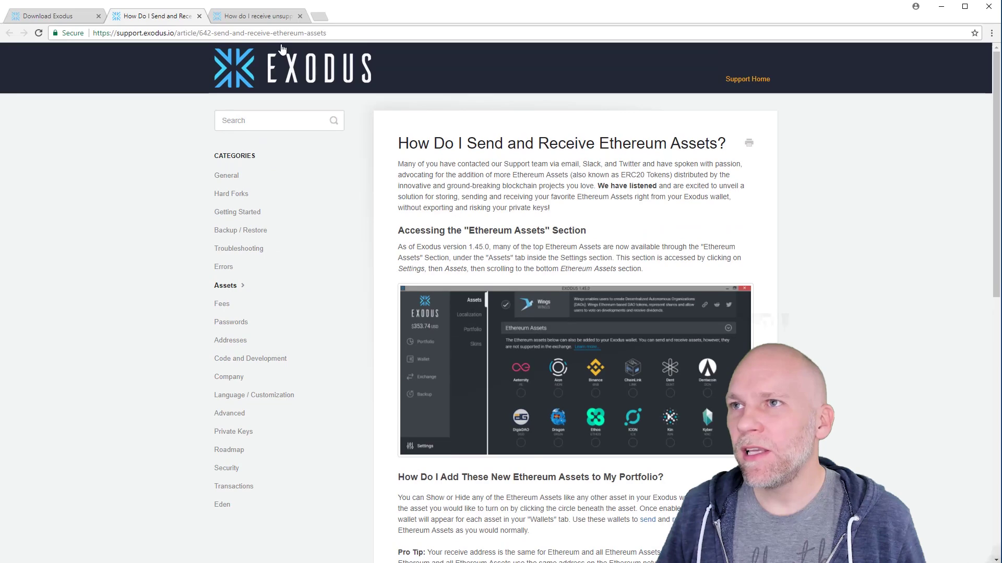
Switch to the 'How do I receive unsupported ERC20 Tokens?' support article tab.
click(252, 17)
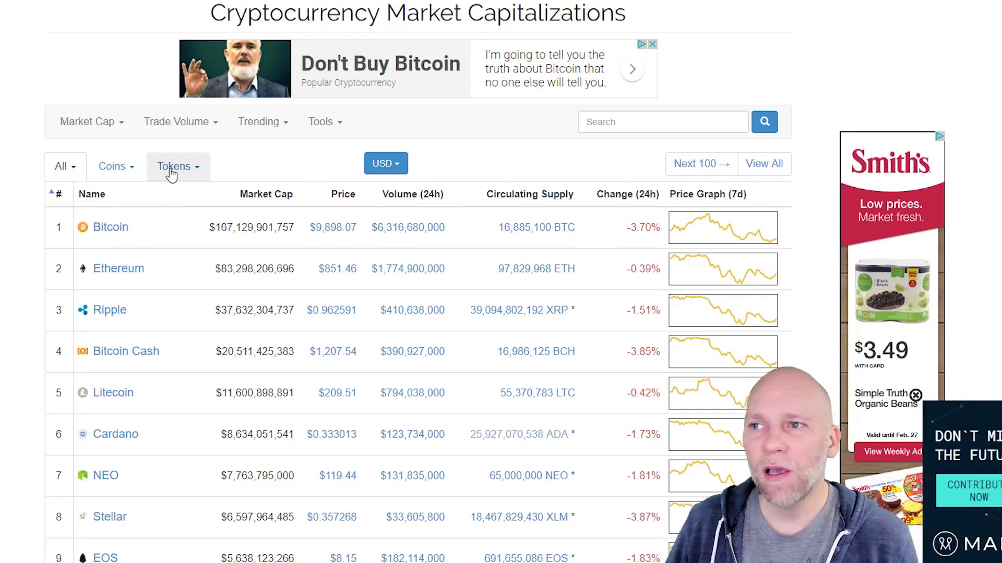
Filter CoinMarketCap to the Top 100 tokens, led by EOS, VeChain and TRON, and scroll the table.
click(177, 168)
click(180, 194)
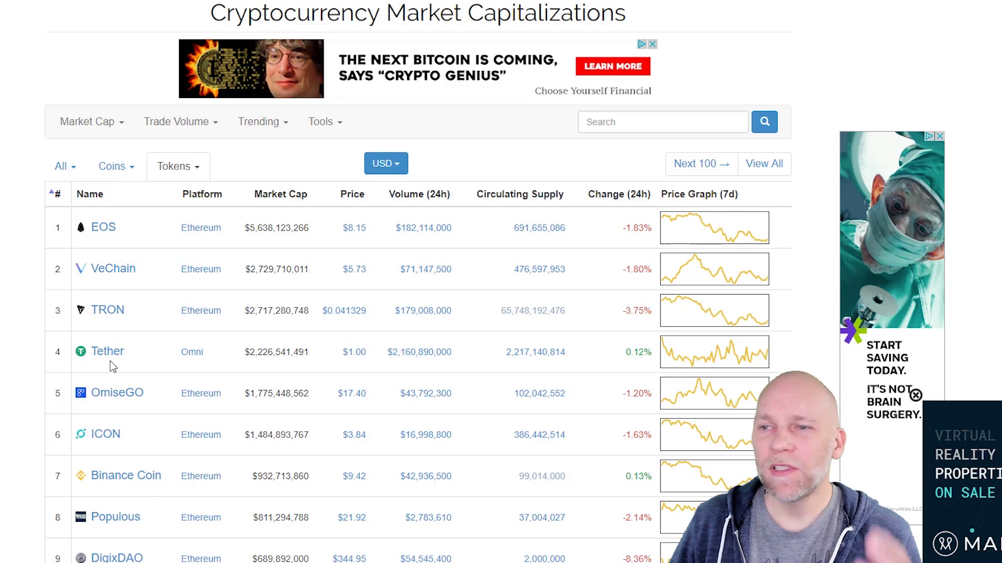
scroll(201, 358, down, 1)
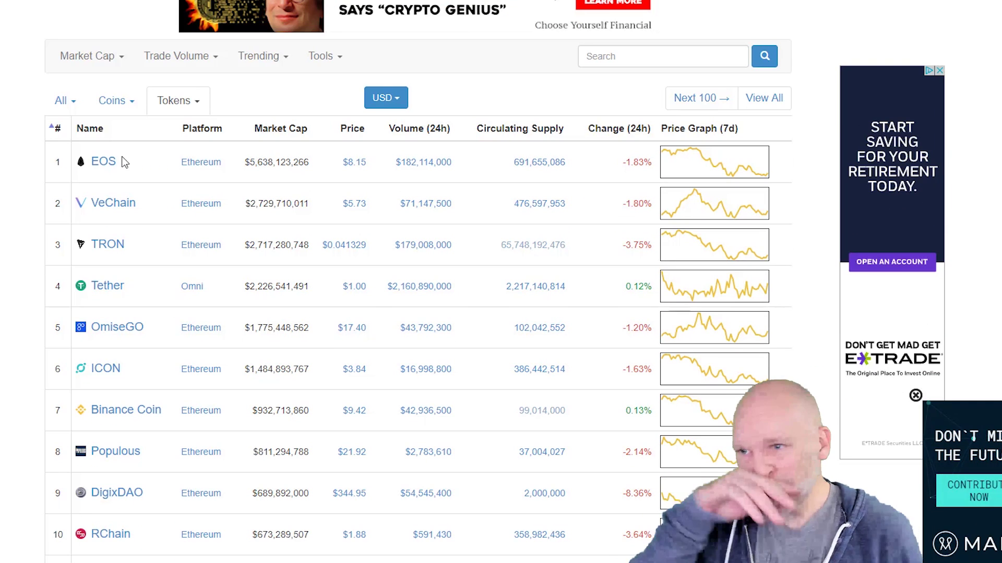